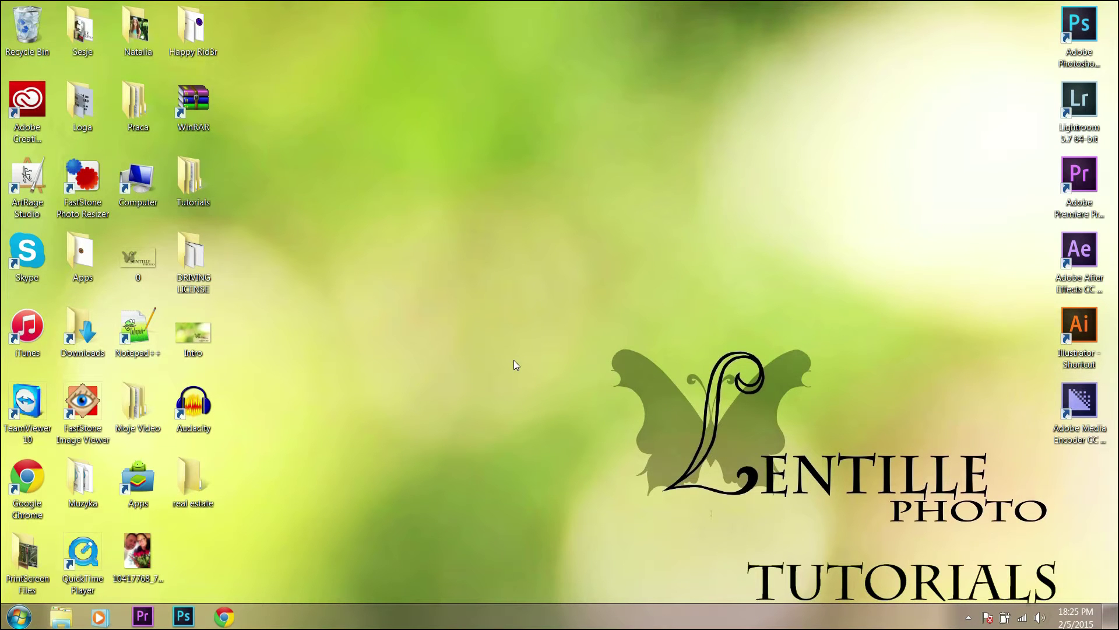
Open the IMG_9374 raw photo from the dark circles tutorial folder in Photoshop, keeping the default Camera Raw settings.
double_click(194, 177)
double_click(324, 183)
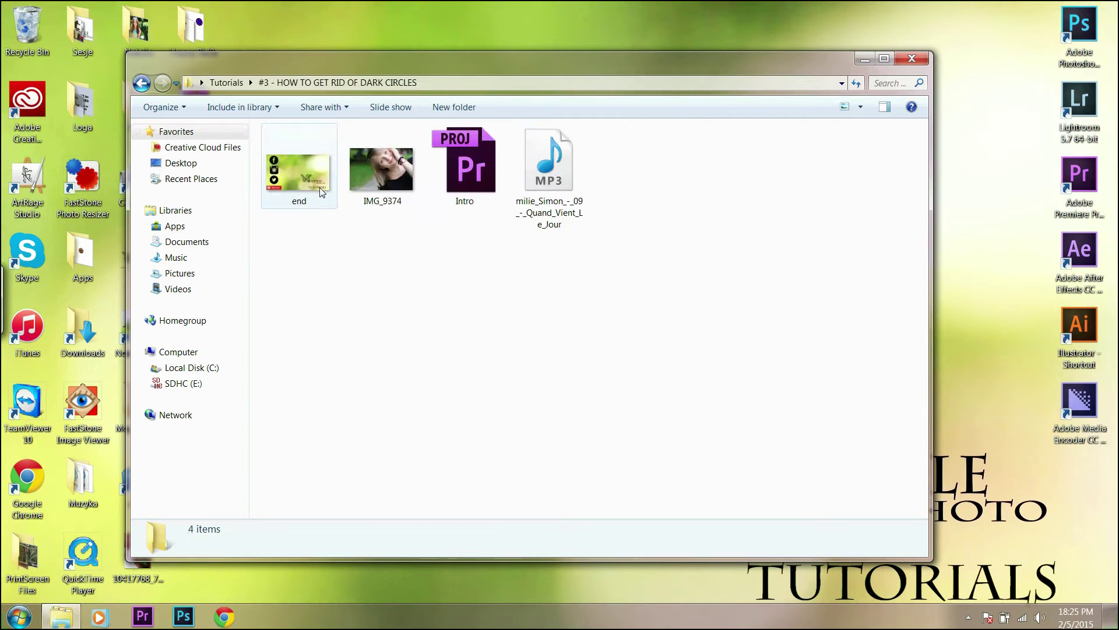
drag(384, 191, 1052, 46)
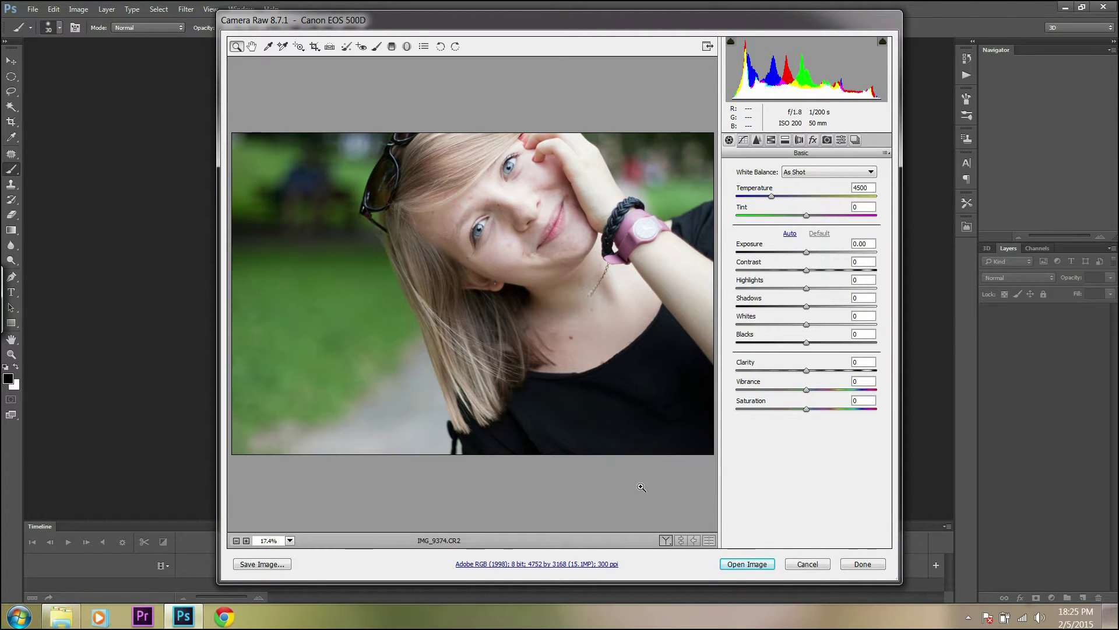
click(748, 564)
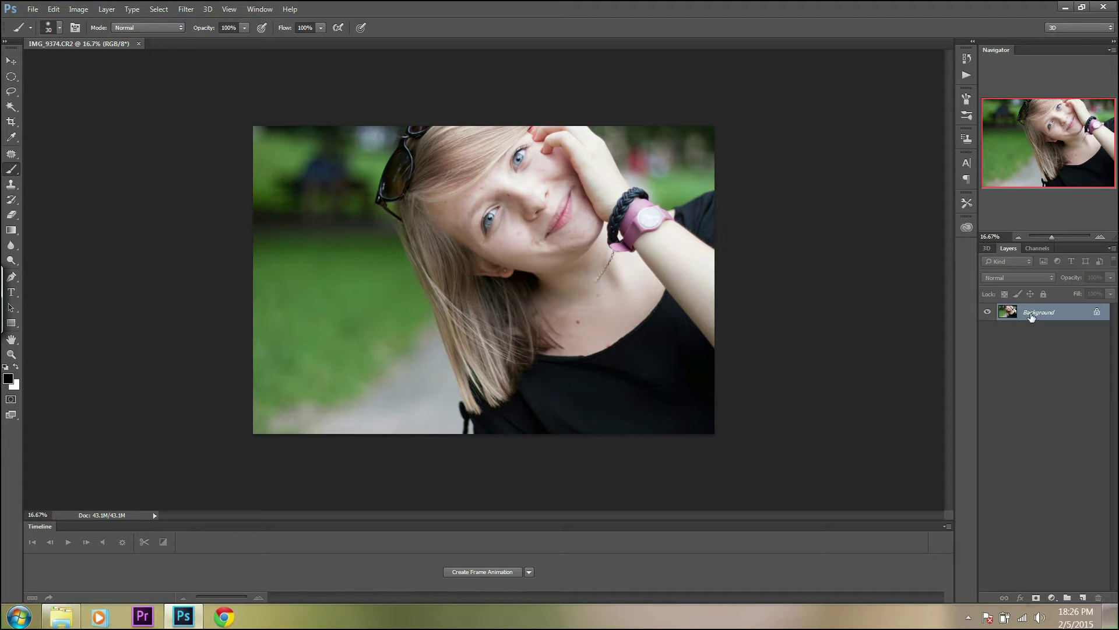
Duplicate the Background layer under the default name Background copy.
right_click(1031, 318)
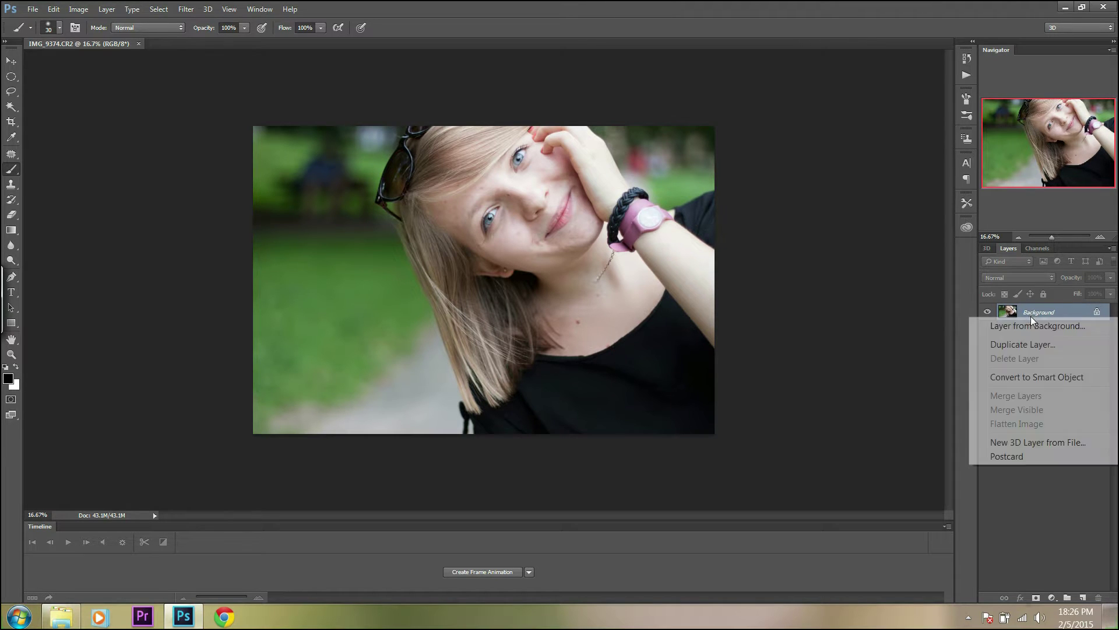
click(1022, 344)
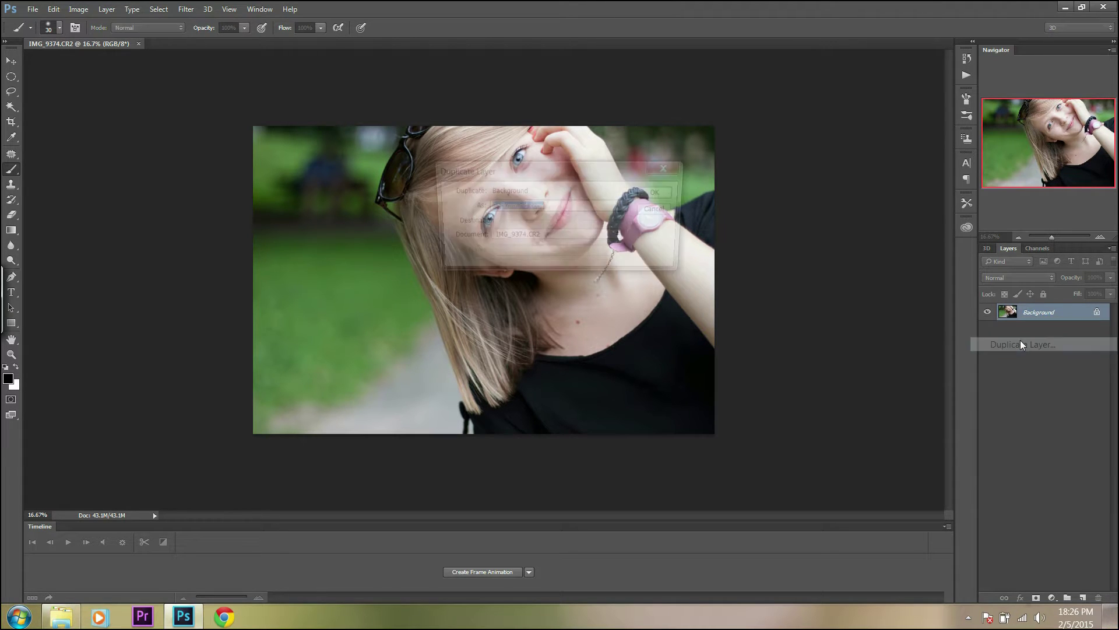
click(658, 194)
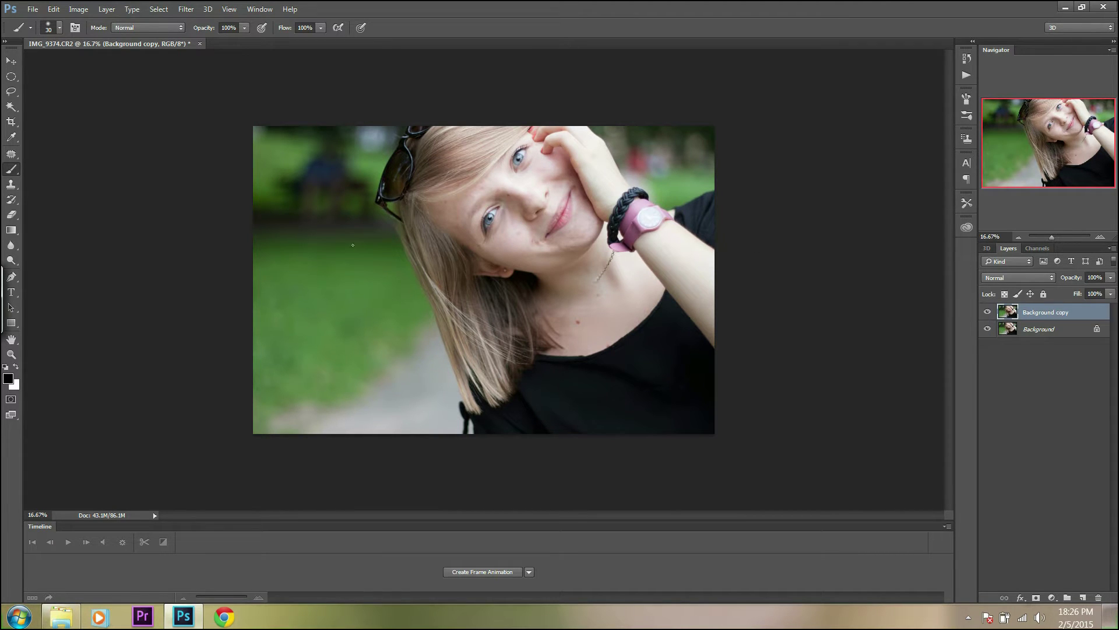
Set up the Clone Stamp tool for close work on the face, with Lighten mode and 40% opacity.
click(13, 356)
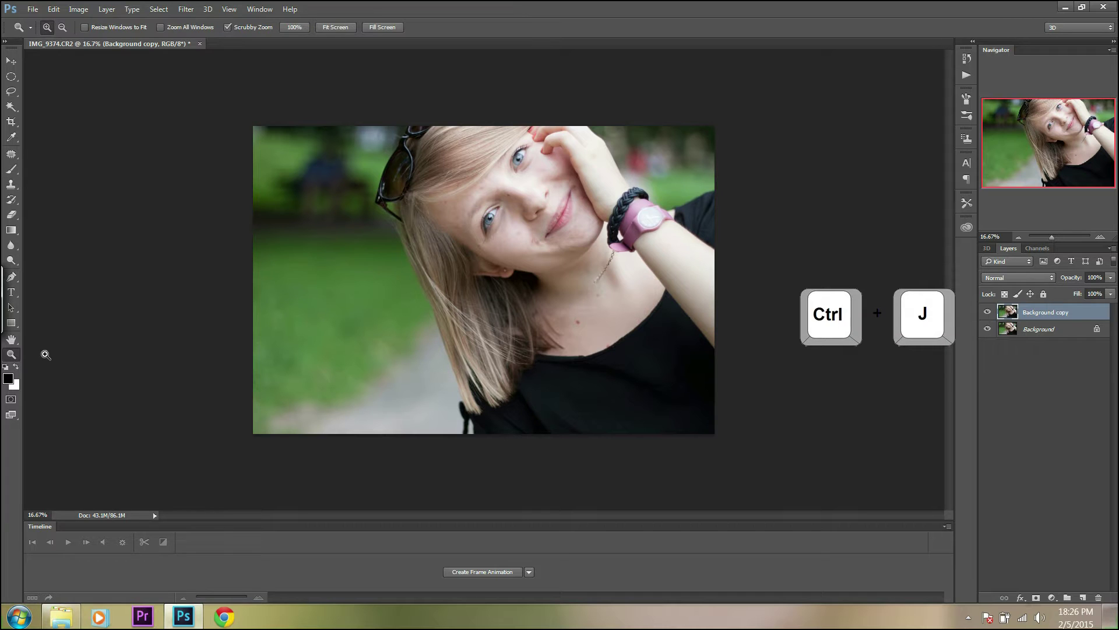
click(491, 218)
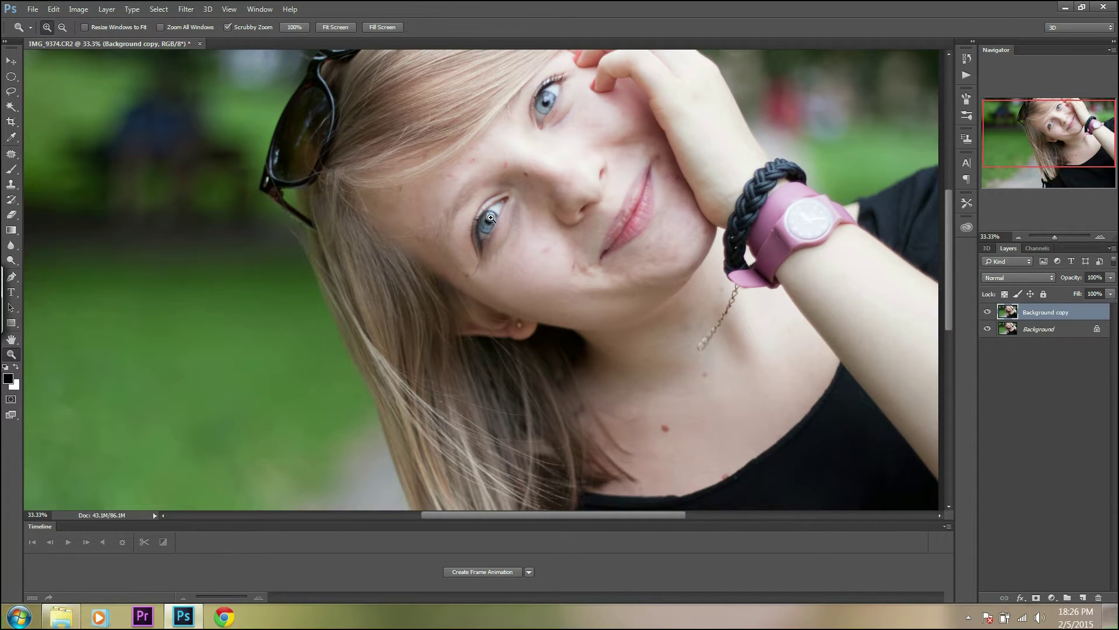
click(485, 228)
click(566, 90)
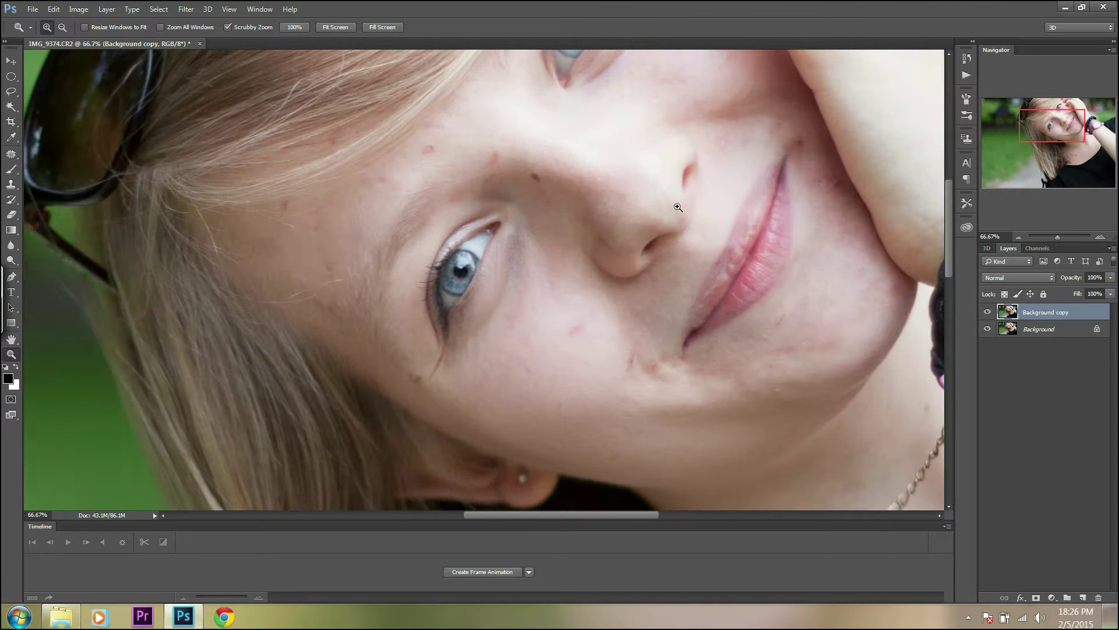
drag(1047, 122, 1048, 122)
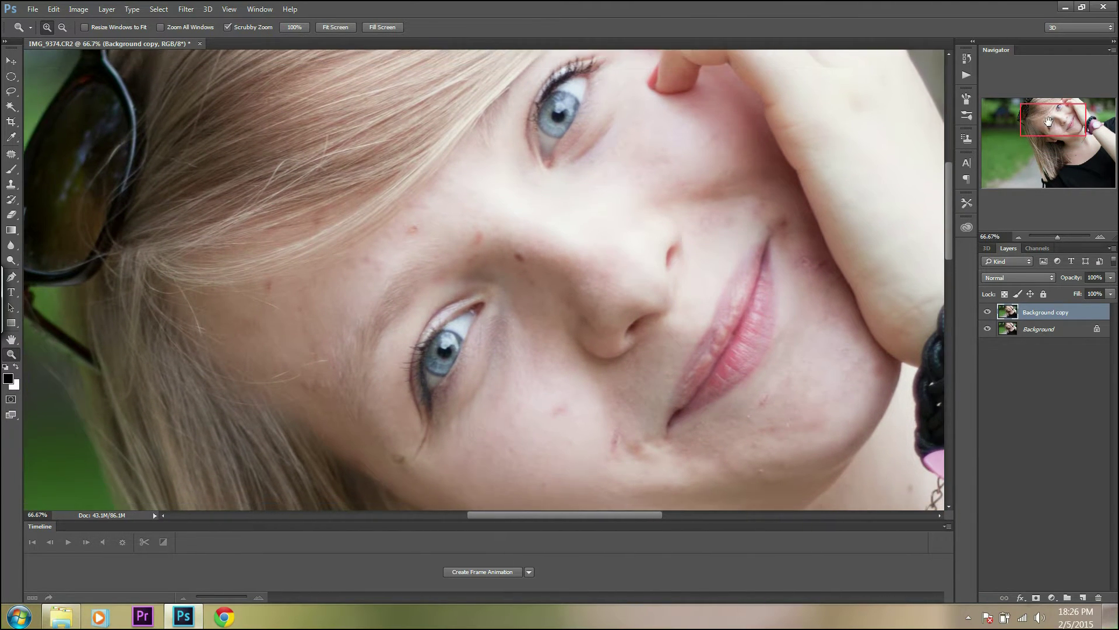
key(ctrl)
click(10, 185)
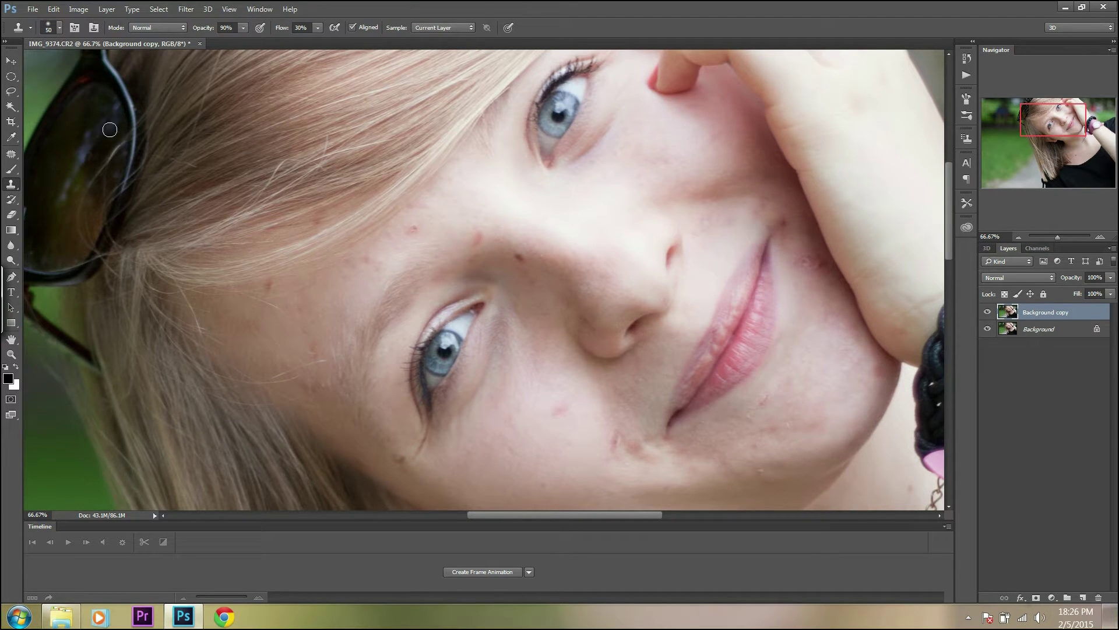
click(151, 26)
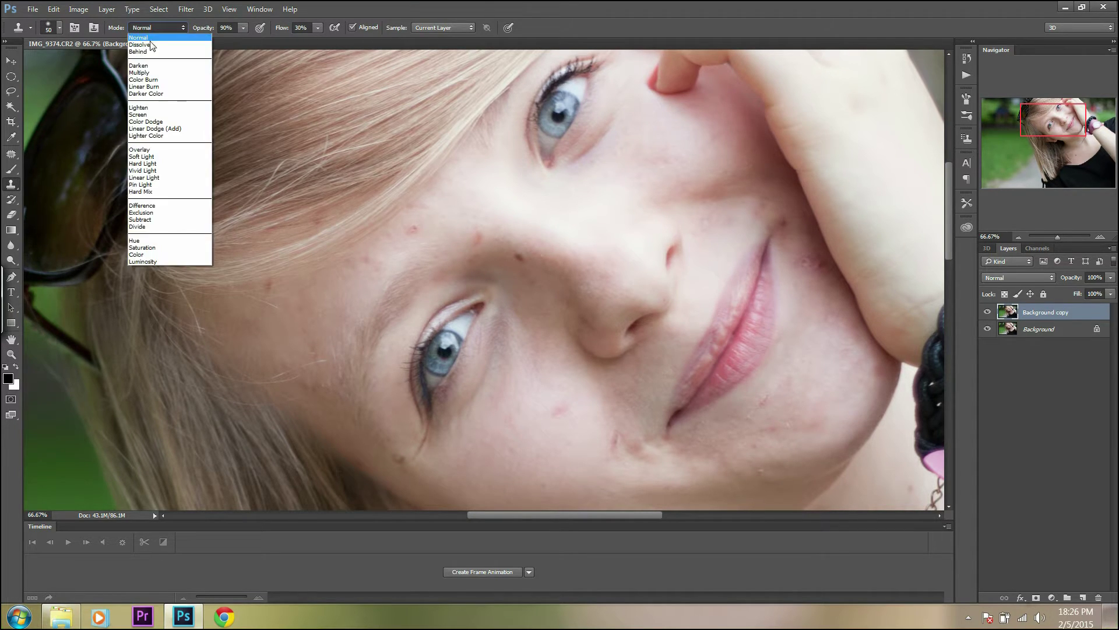
click(145, 108)
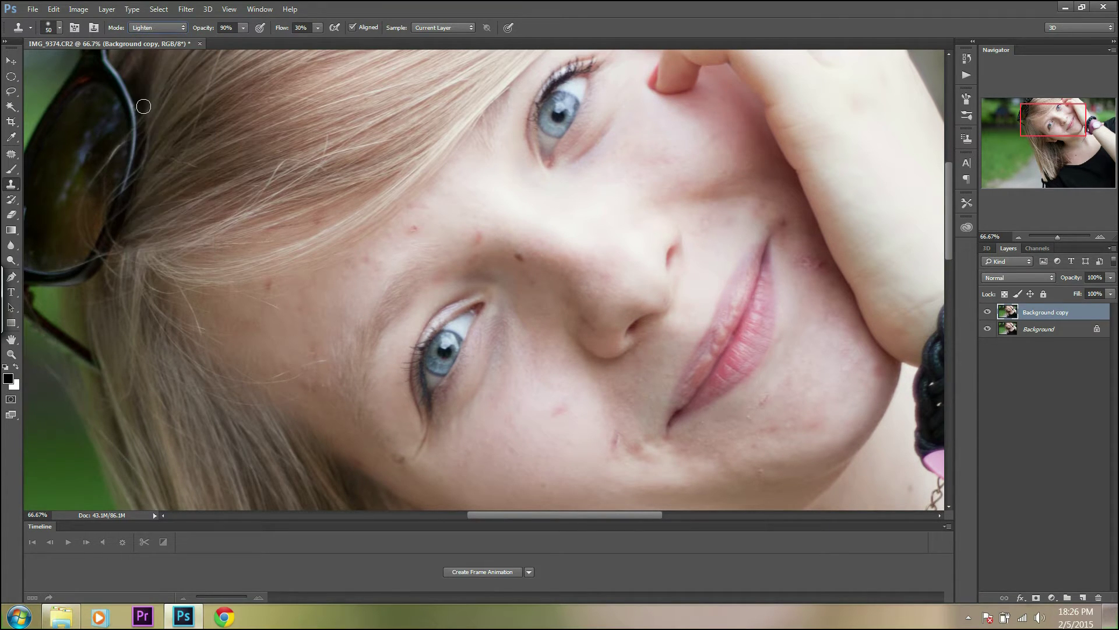
click(244, 28)
Enlarge the Clone Stamp brush to 150 for retouching under the eyes.
drag(1038, 129, 1052, 126)
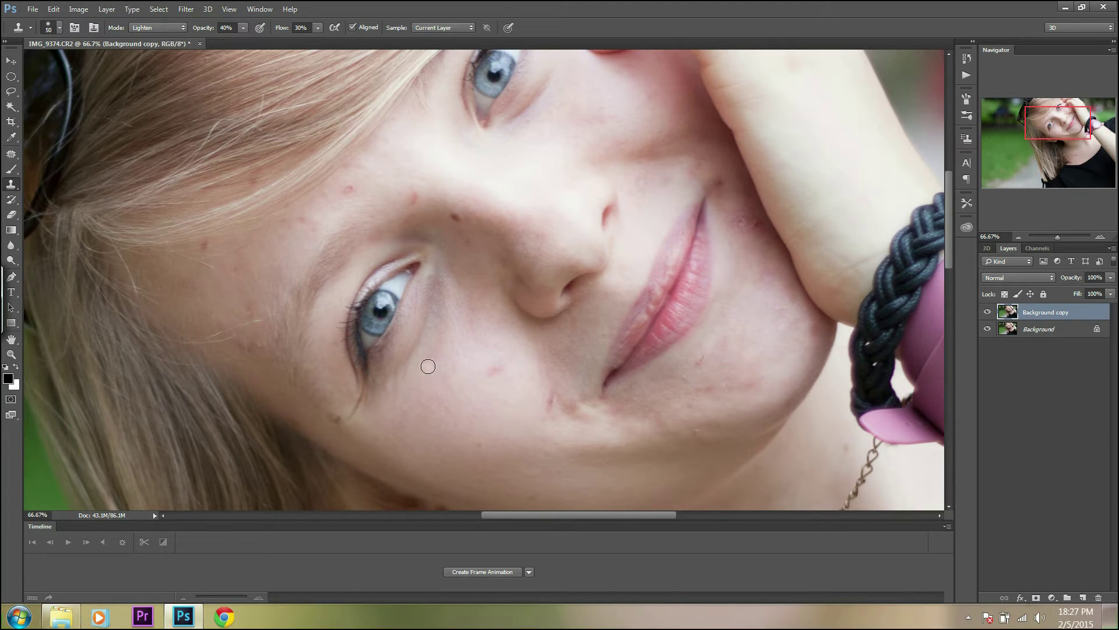
click(479, 446)
click(435, 423)
key(bracketright)
key(bracketright)
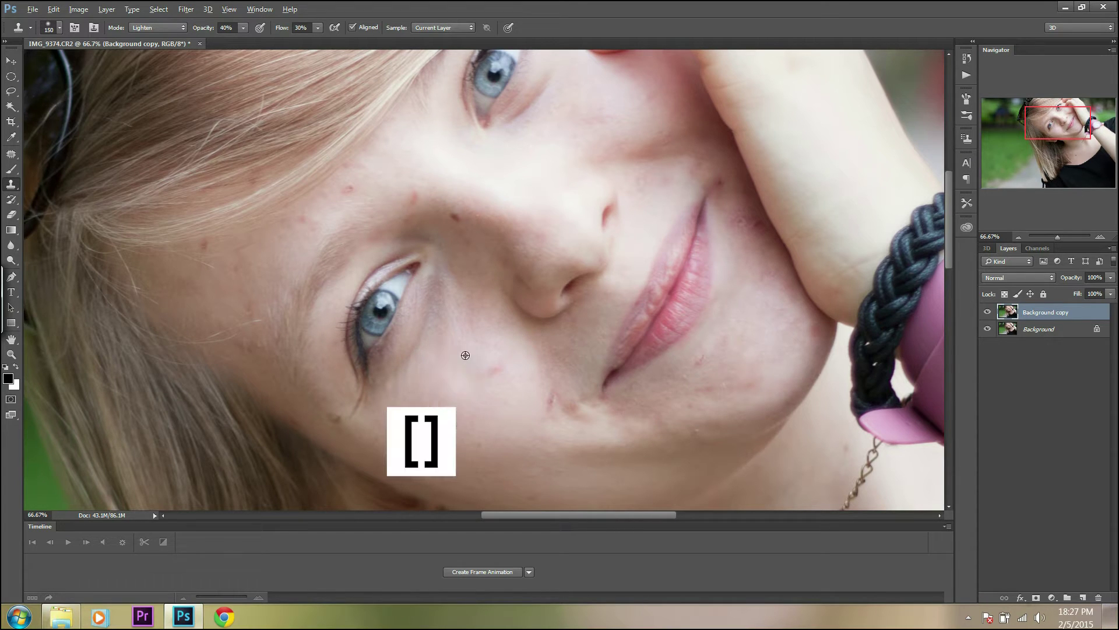
Sample clean cheek skin repeatedly and clone it over the dark circle under the lower eye, from inner to outer corner.
drag(438, 344, 440, 305)
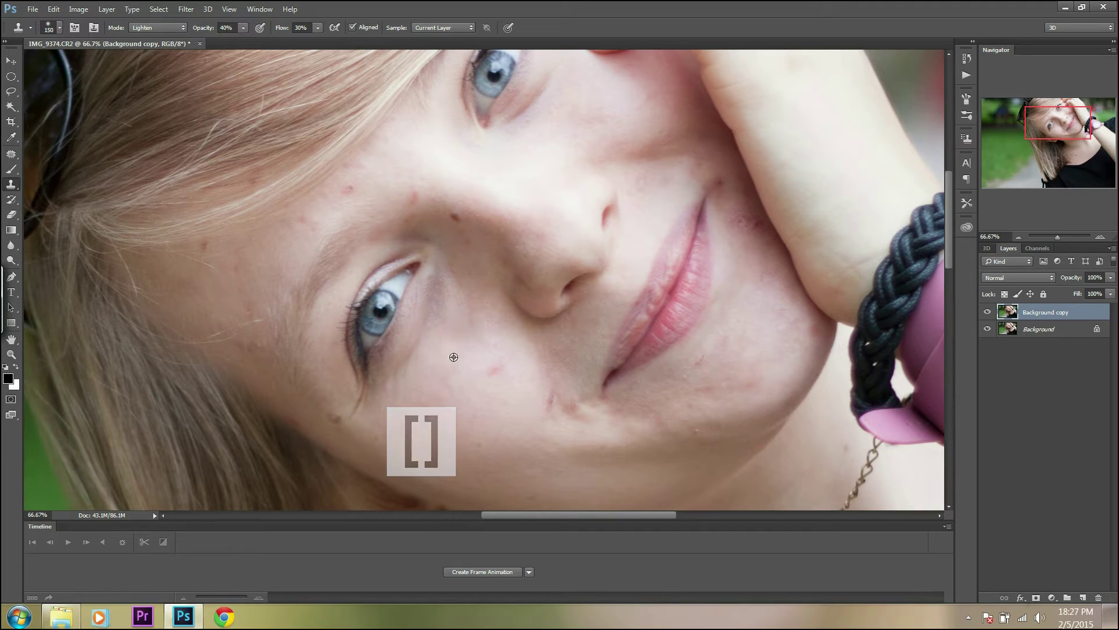
alt+click(466, 402)
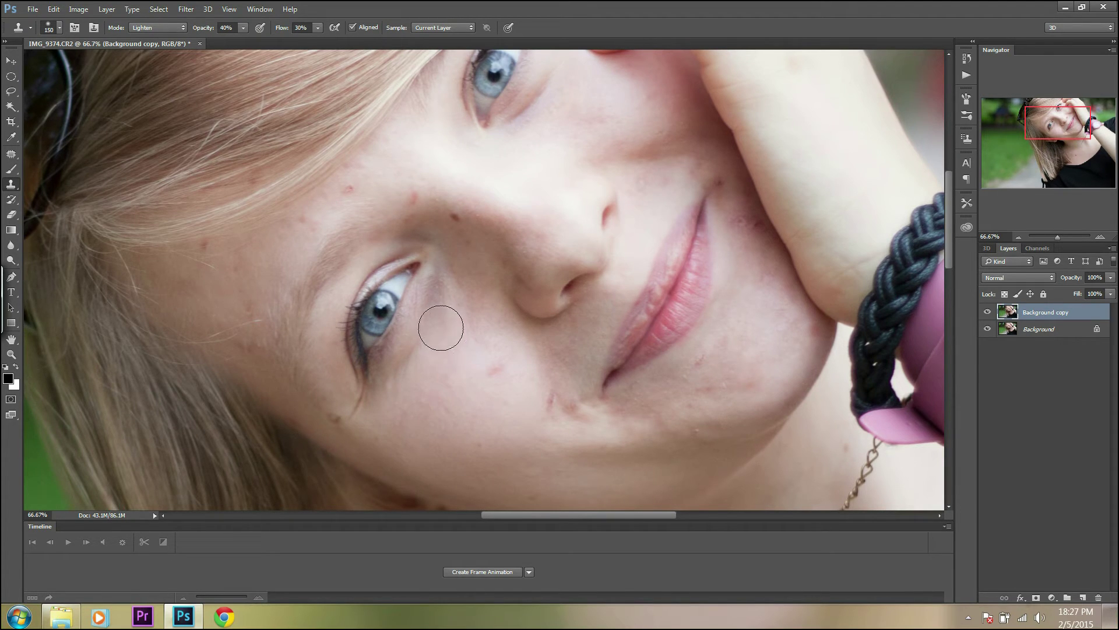
drag(441, 327, 443, 302)
drag(439, 395, 436, 432)
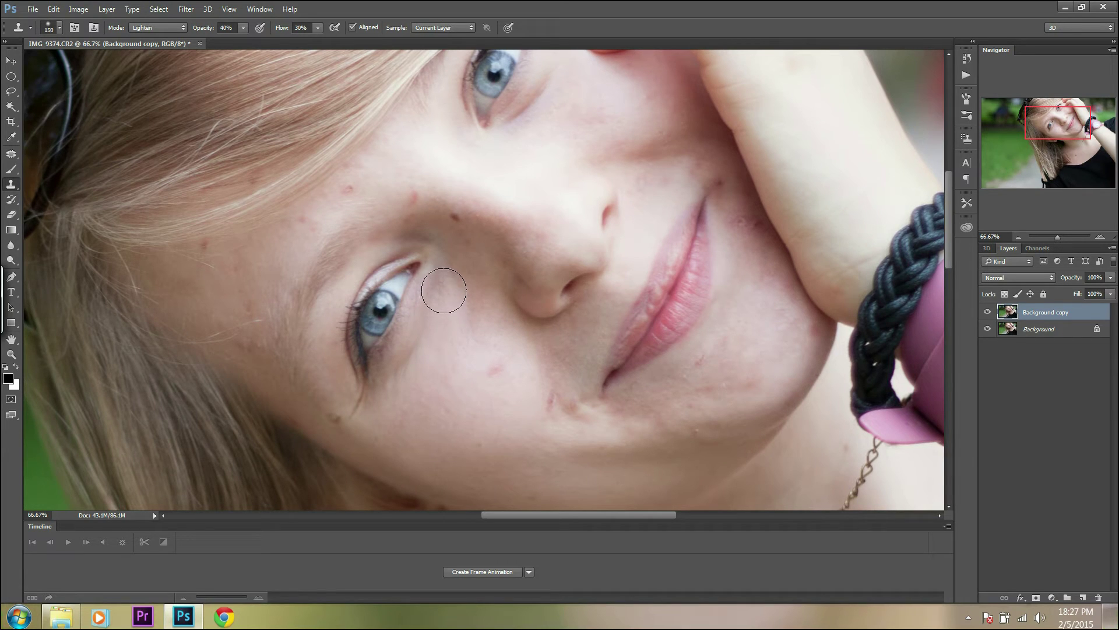
drag(442, 298, 445, 283)
alt+click(469, 307)
mouse_move(441, 333)
mouse_down()
mouse_move(473, 315)
mouse_move(451, 280)
mouse_up()
alt+click(465, 340)
mouse_move(429, 325)
mouse_down()
mouse_move(379, 404)
mouse_move(397, 379)
mouse_up()
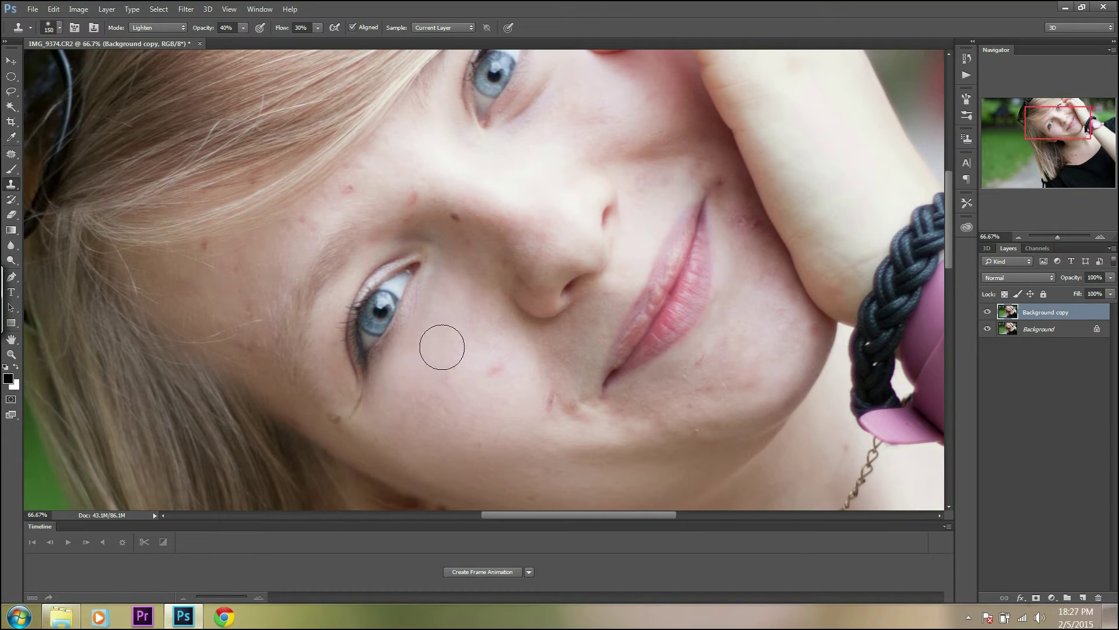
alt+click(469, 322)
alt+click(442, 333)
drag(435, 404, 438, 415)
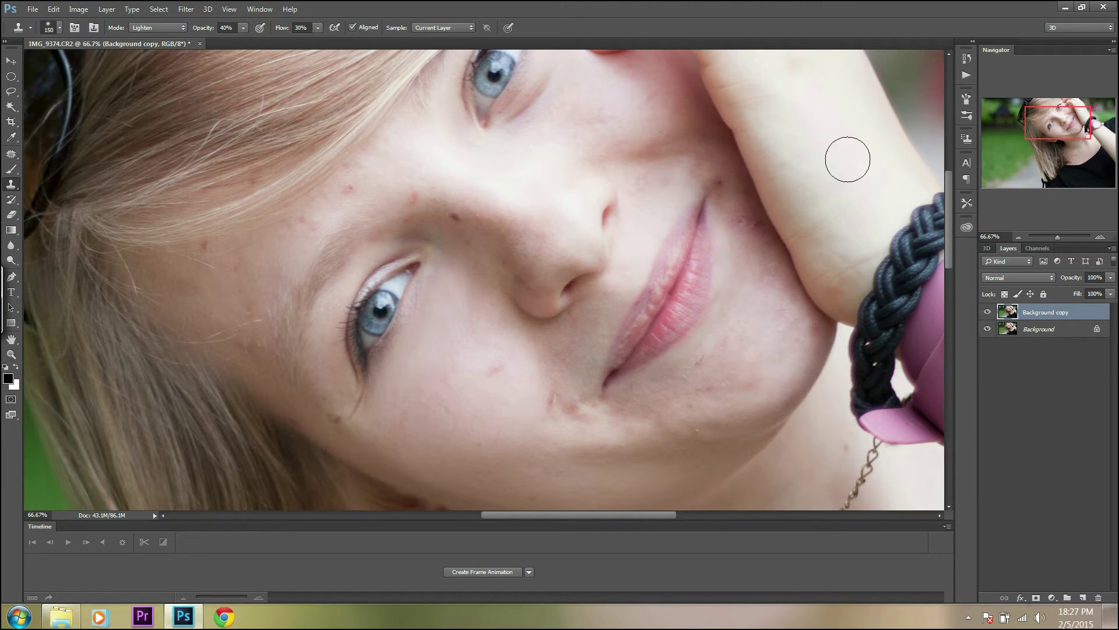
Clone bright skin sampled beside the nose over the dark circle under the upper eye, near the hand.
drag(1052, 127, 1053, 120)
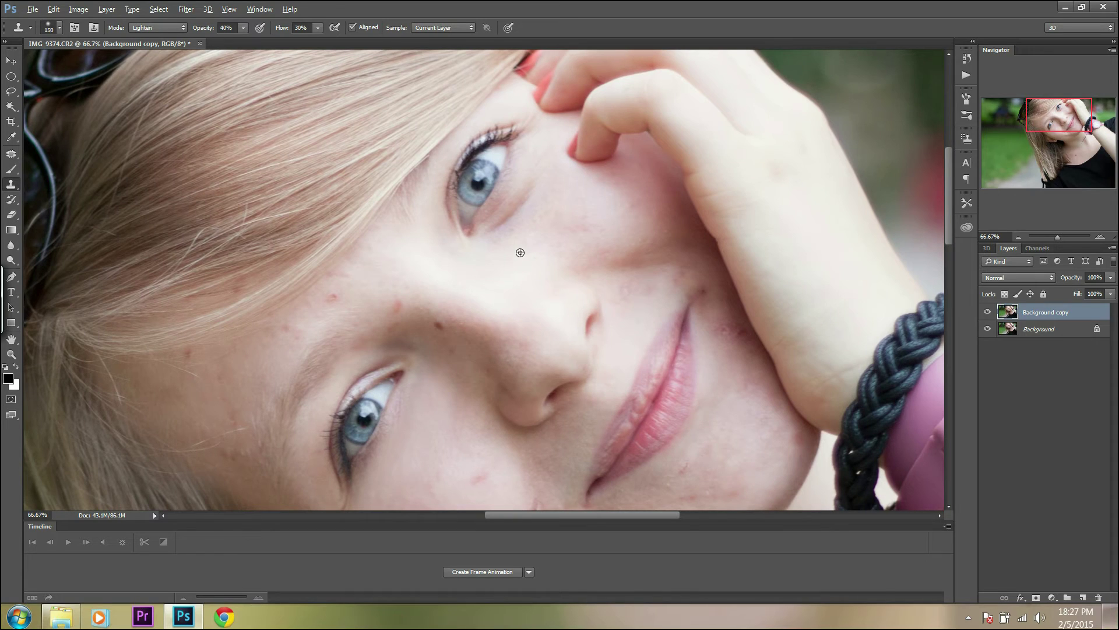
alt+click(520, 253)
mouse_move(495, 240)
mouse_down()
mouse_move(524, 221)
mouse_move(510, 253)
mouse_move(529, 195)
mouse_move(512, 233)
mouse_move(572, 219)
mouse_move(547, 202)
mouse_up()
alt+click(515, 254)
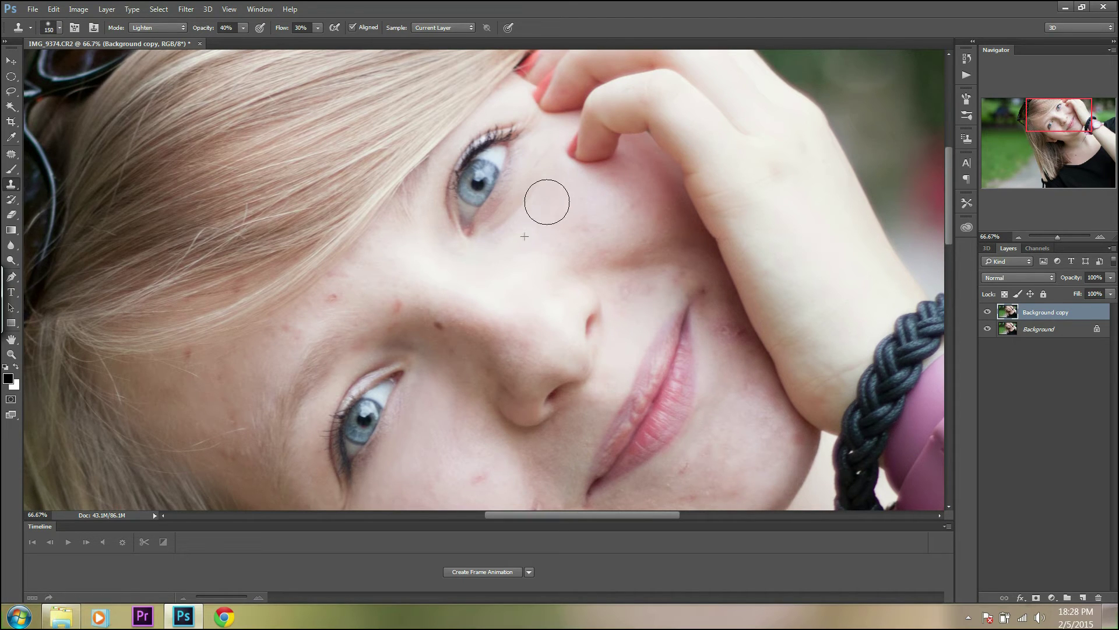
alt+click(523, 251)
drag(498, 235, 530, 175)
drag(493, 240, 536, 166)
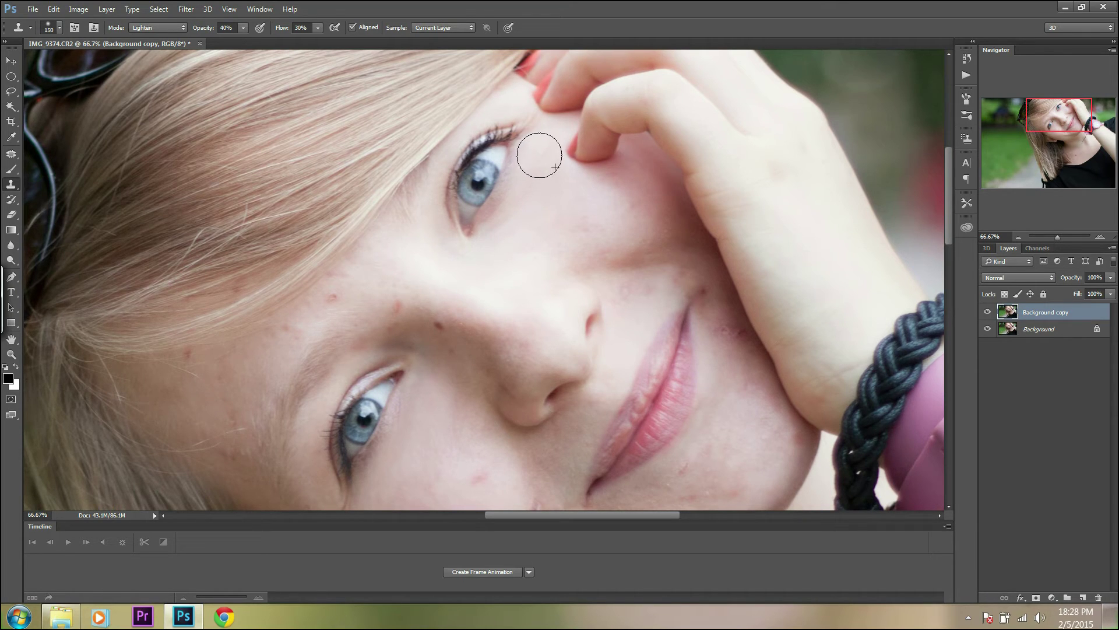
mouse_move(519, 242)
mouse_down()
mouse_move(521, 220)
mouse_move(503, 232)
mouse_move(545, 162)
mouse_up()
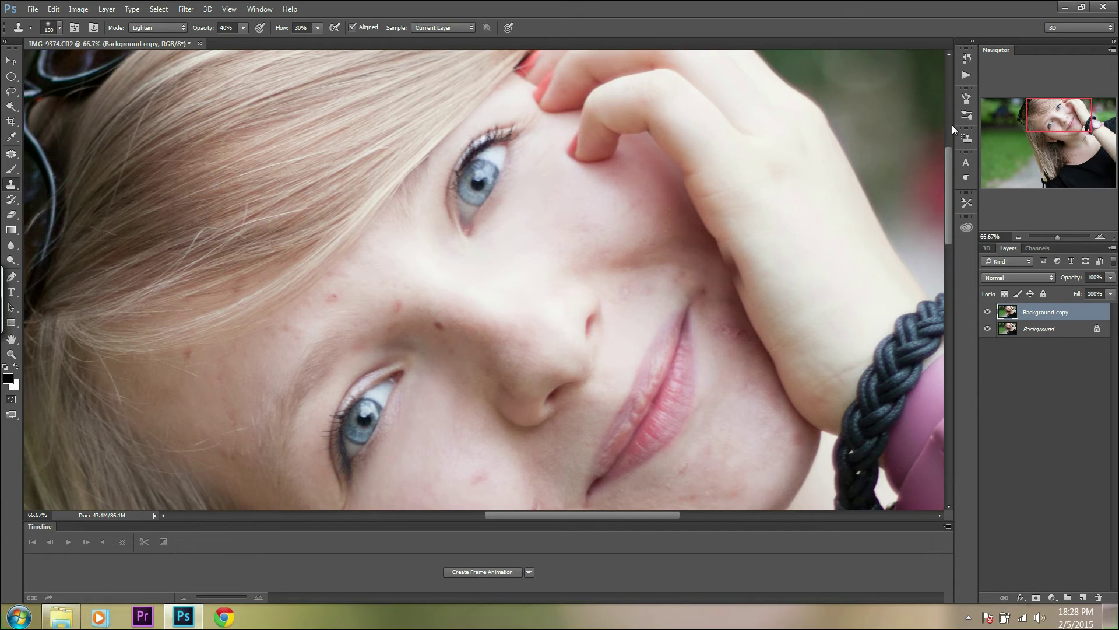
Touch up the remaining shadows under the lower eye's inner and outer corners with freshly sampled cheek skin.
drag(1051, 117, 1045, 125)
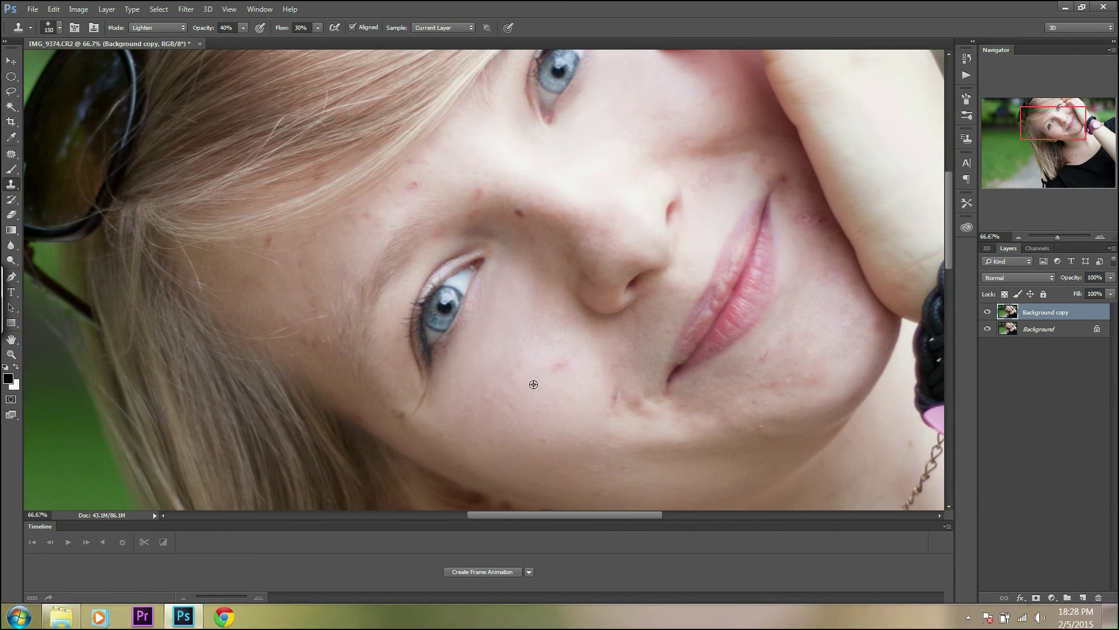
alt+click(518, 332)
drag(510, 282, 507, 299)
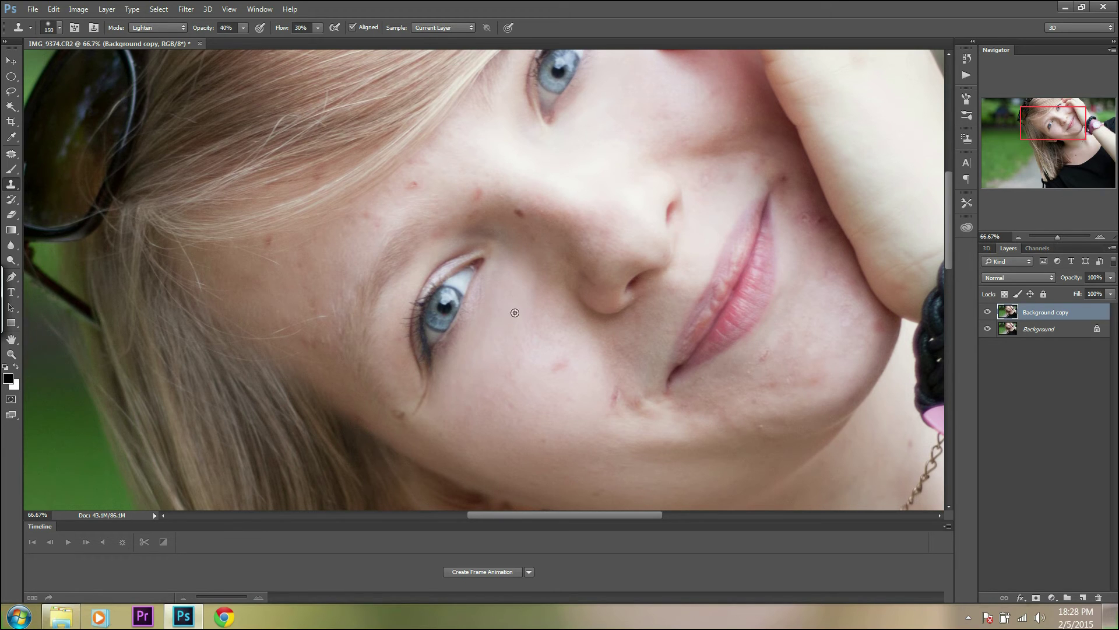
alt+click(515, 313)
mouse_move(451, 375)
mouse_down()
mouse_move(472, 358)
mouse_move(457, 390)
mouse_move(487, 369)
mouse_move(482, 377)
mouse_up()
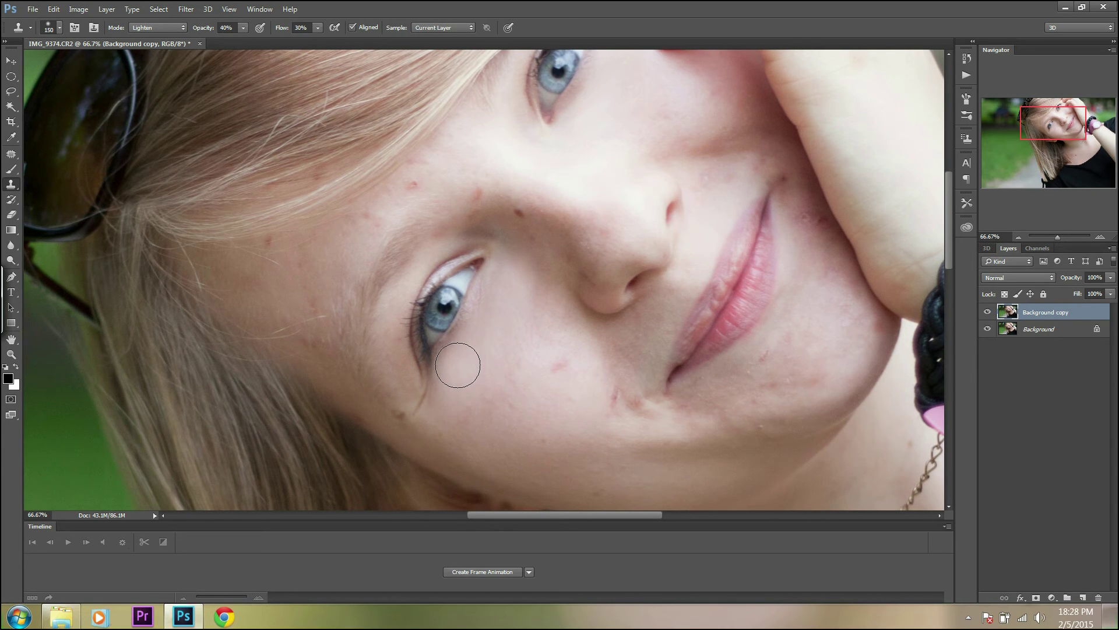
Compare the retouched face with the original by hiding and showing the Background copy layer several times.
key(ctrl+minus)
key(ctrl+minus)
key(ctrl+minus)
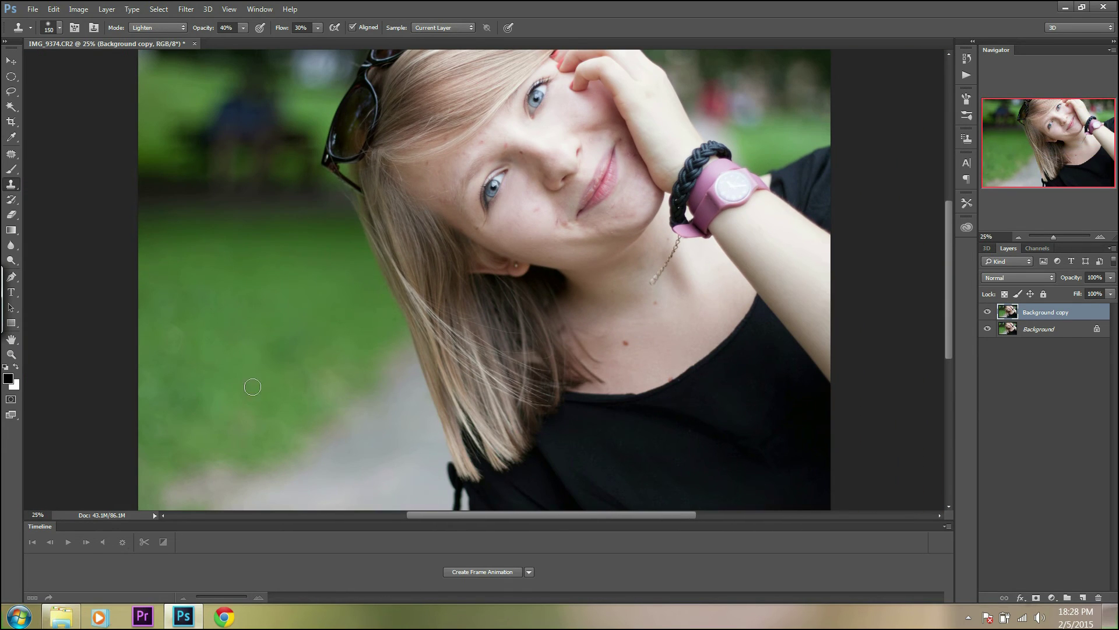
click(987, 313)
click(987, 314)
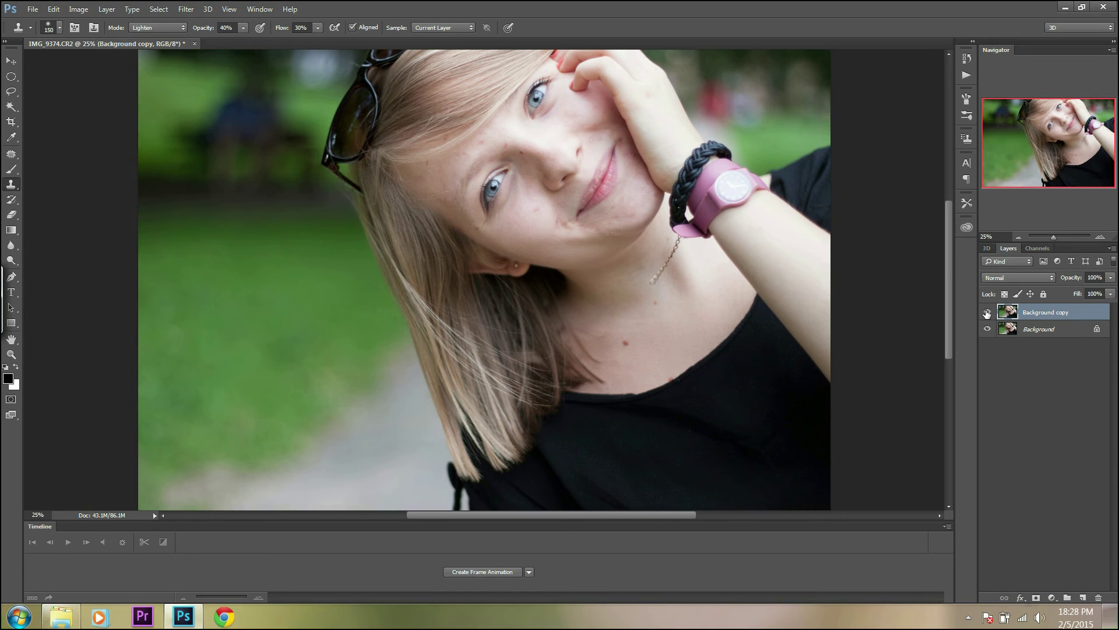
click(988, 313)
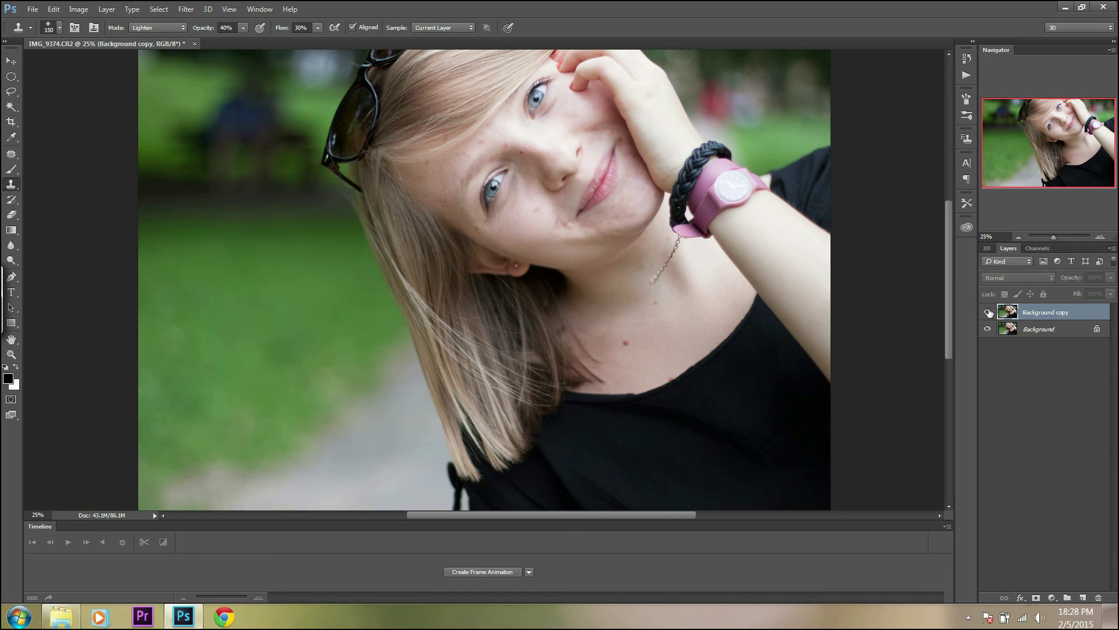
click(988, 313)
click(988, 312)
click(989, 313)
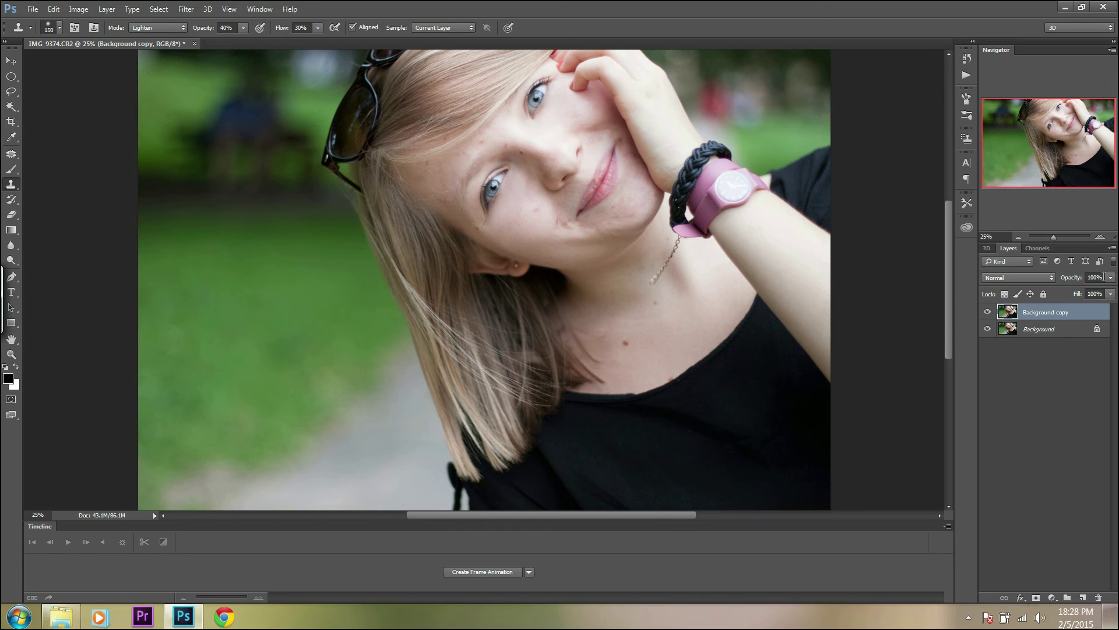
Lower the Background copy layer's opacity to 80% to soften the retouch.
click(1110, 293)
drag(1110, 293, 1099, 293)
click(1071, 302)
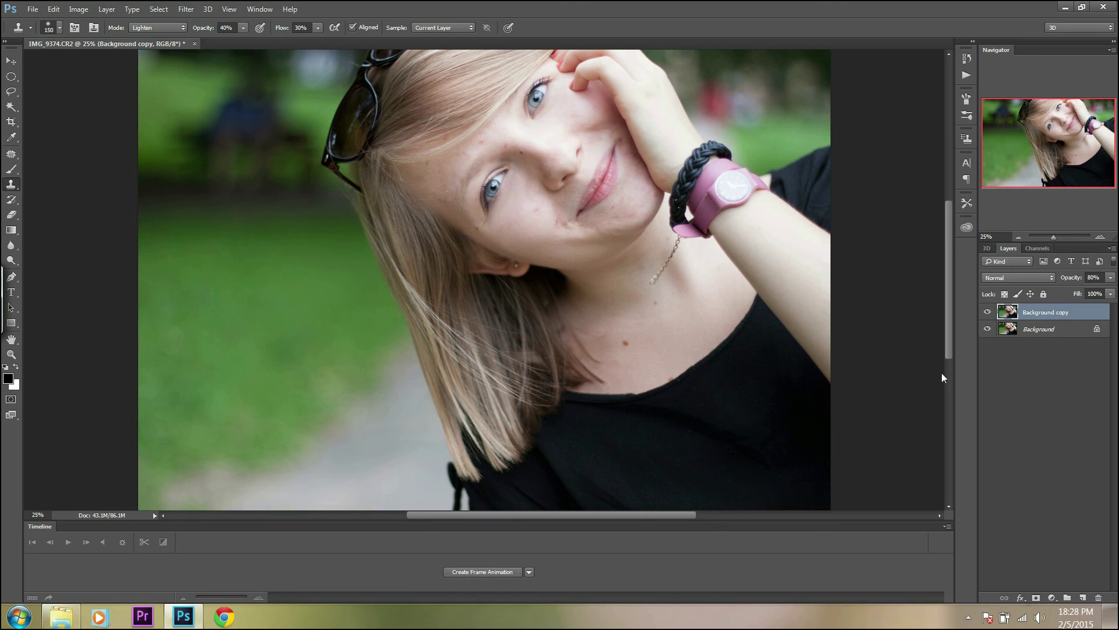